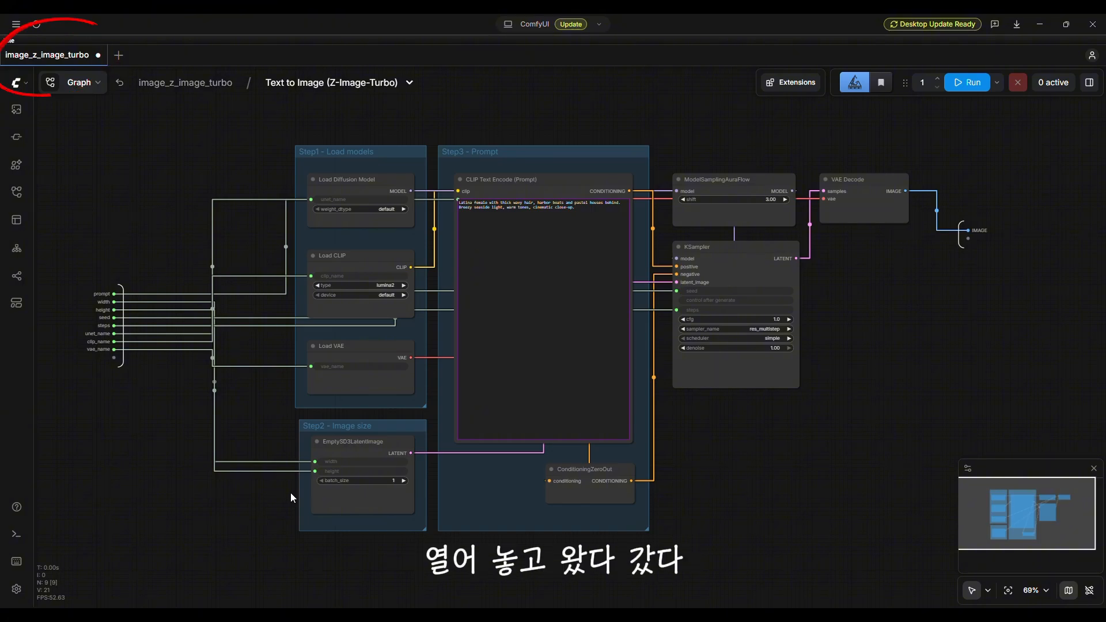
# Create a new blank workflow and open the template browser
pyautogui.click(290, 492)
pyautogui.click(119, 56)
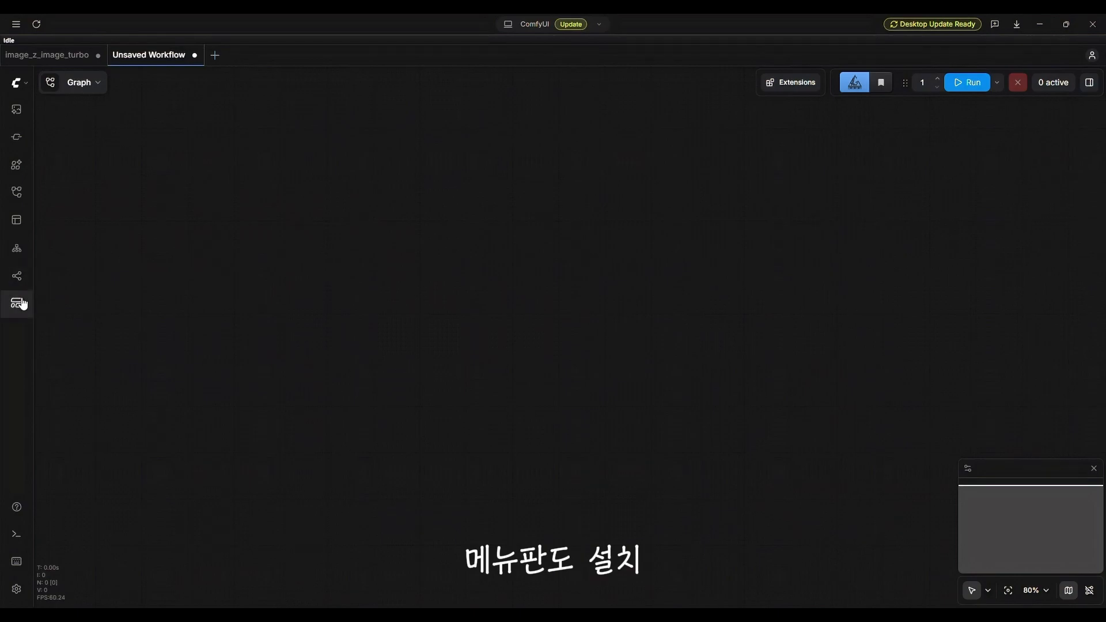
pyautogui.click(17, 303)
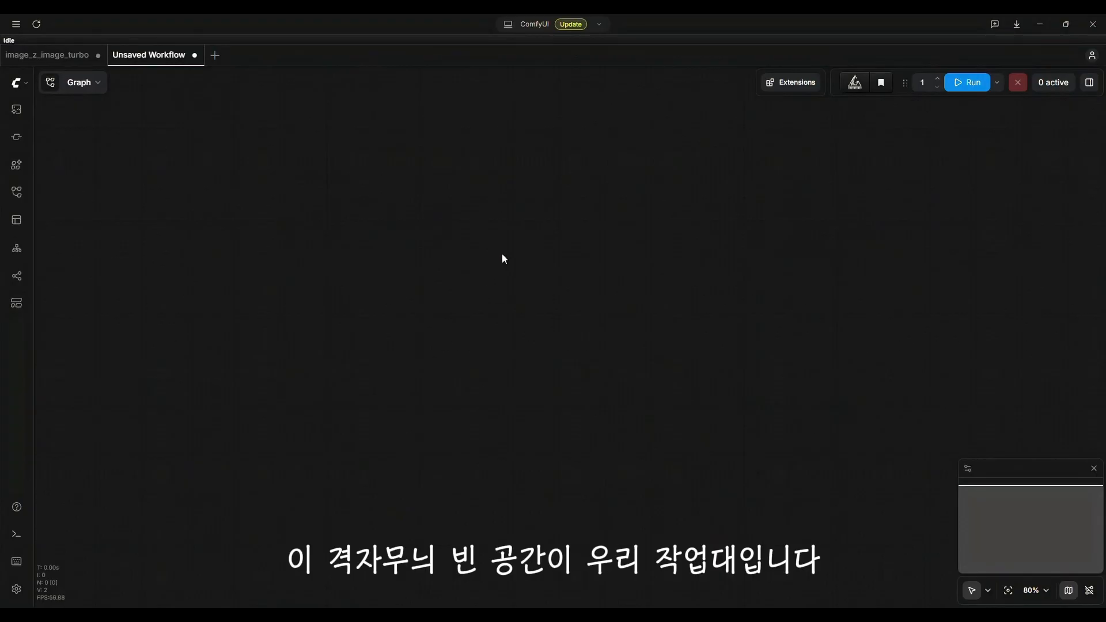
# Add a CLIP Text Encode (Prompt) node to the empty canvas and reposition it
pyautogui.doubleClick(502, 256)
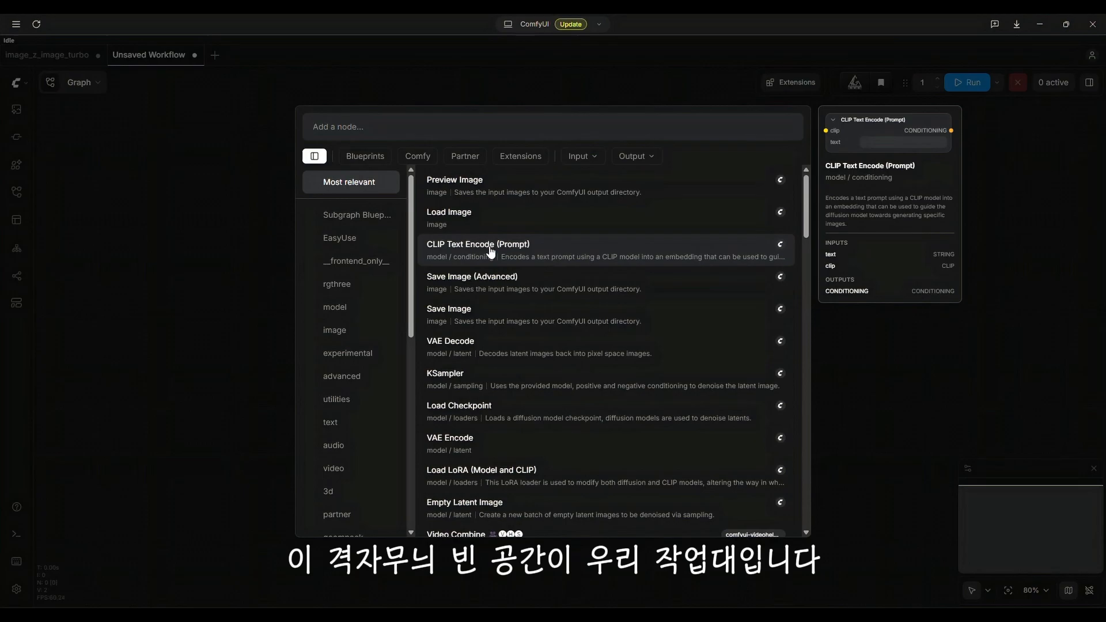
pyautogui.click(490, 252)
pyautogui.moveTo(489, 246); pyautogui.dragTo(524, 237)
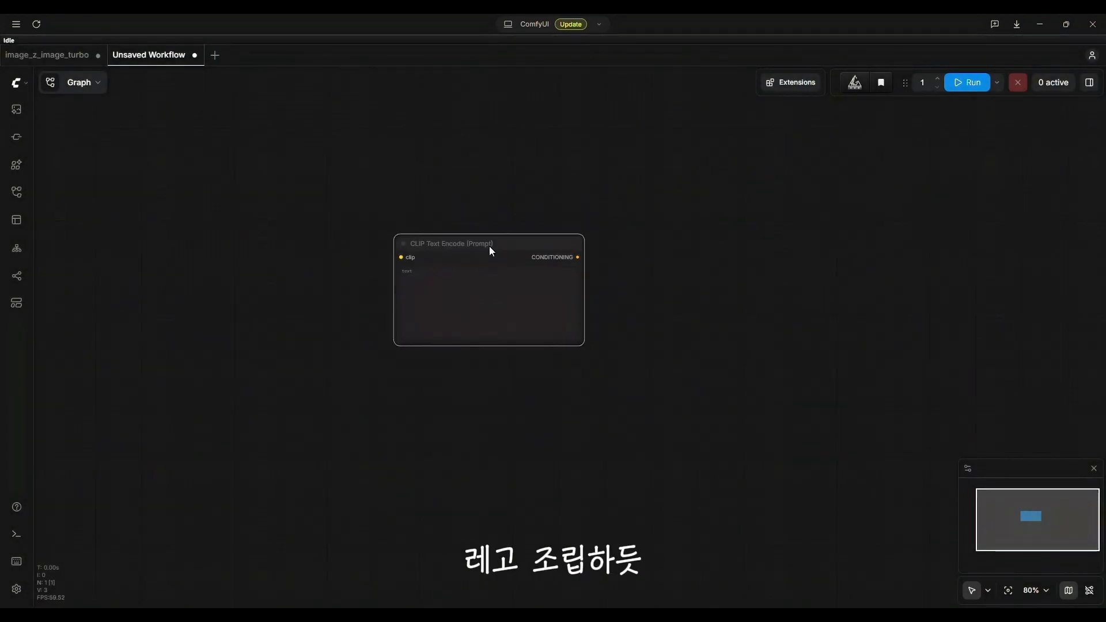
pyautogui.moveTo(489, 247); pyautogui.dragTo(522, 234)
pyautogui.click(521, 383)
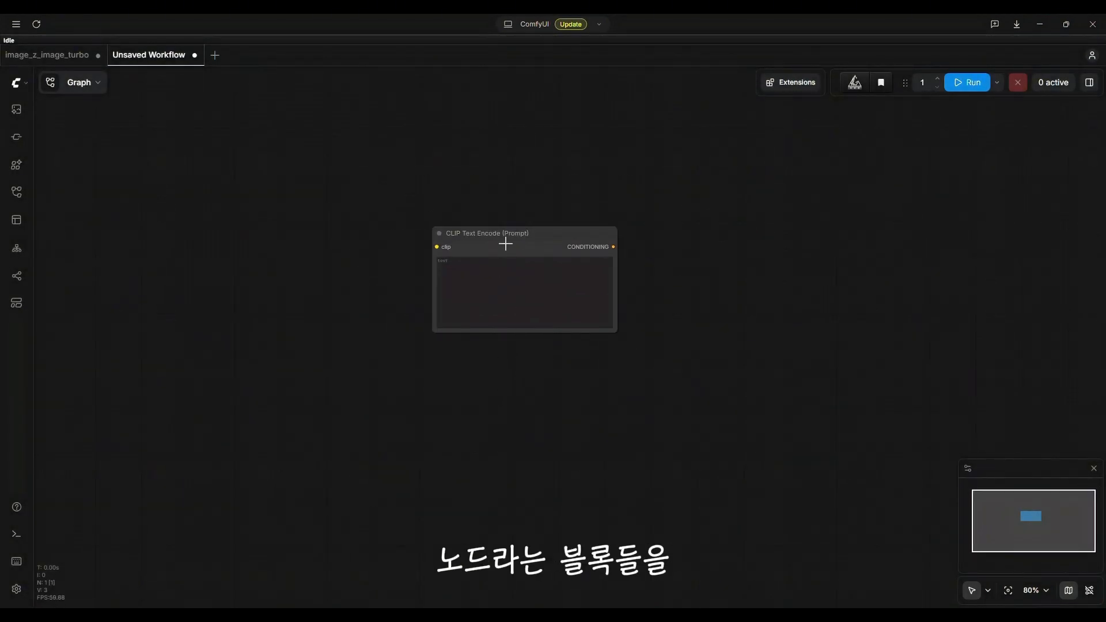
pyautogui.scroll(10, 526, 279)
pyautogui.scroll(-10, 521, 366)
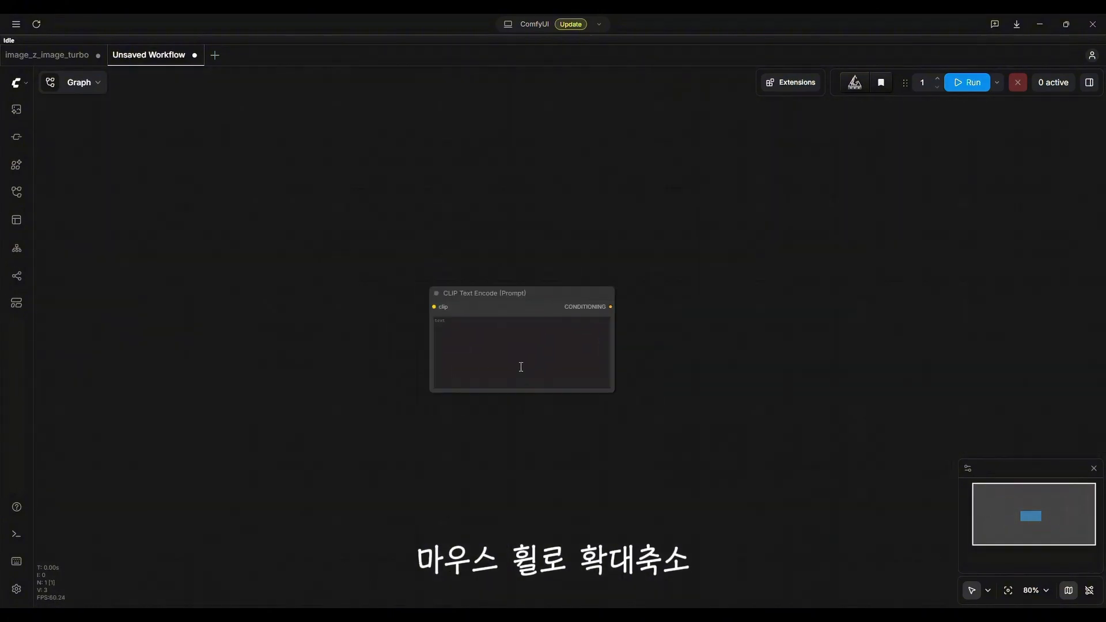
pyautogui.moveTo(518, 291); pyautogui.dragTo(608, 290)
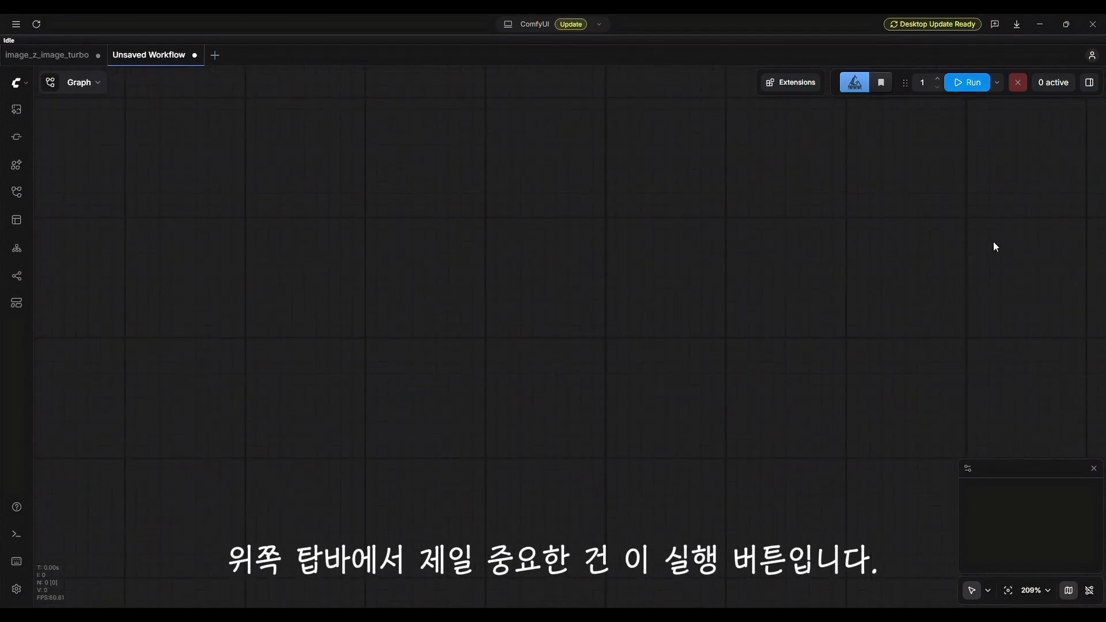
# Try to run the empty workflow and dismiss the notification
pyautogui.click(971, 83)
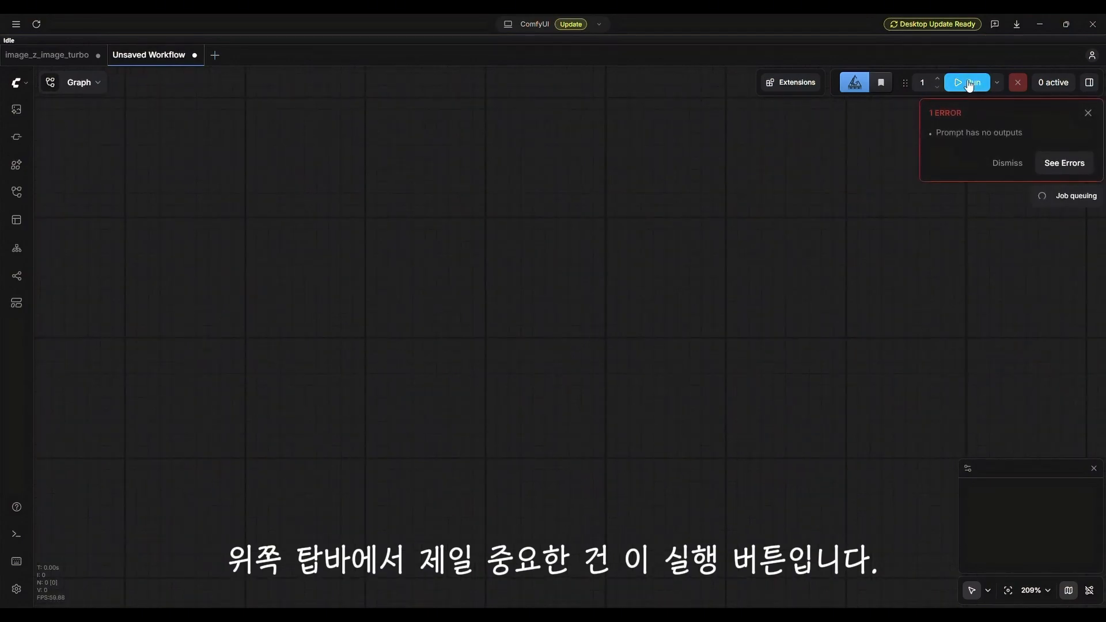
pyautogui.click(1088, 113)
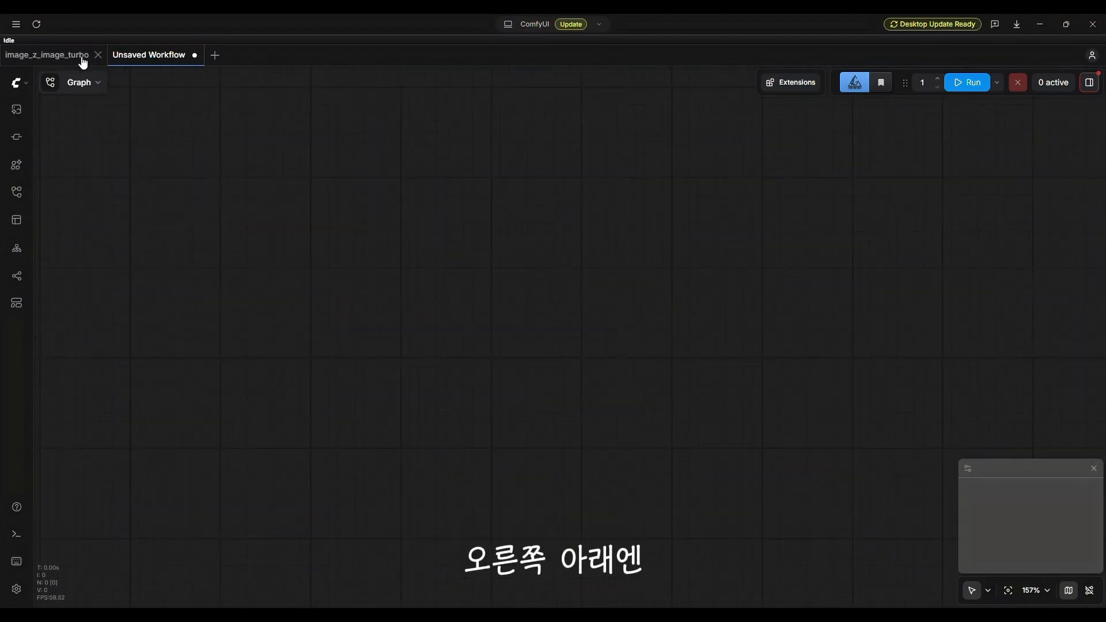
# Switch to the image_z_image_turbo workflow and hide the minimap
pyautogui.click(83, 59)
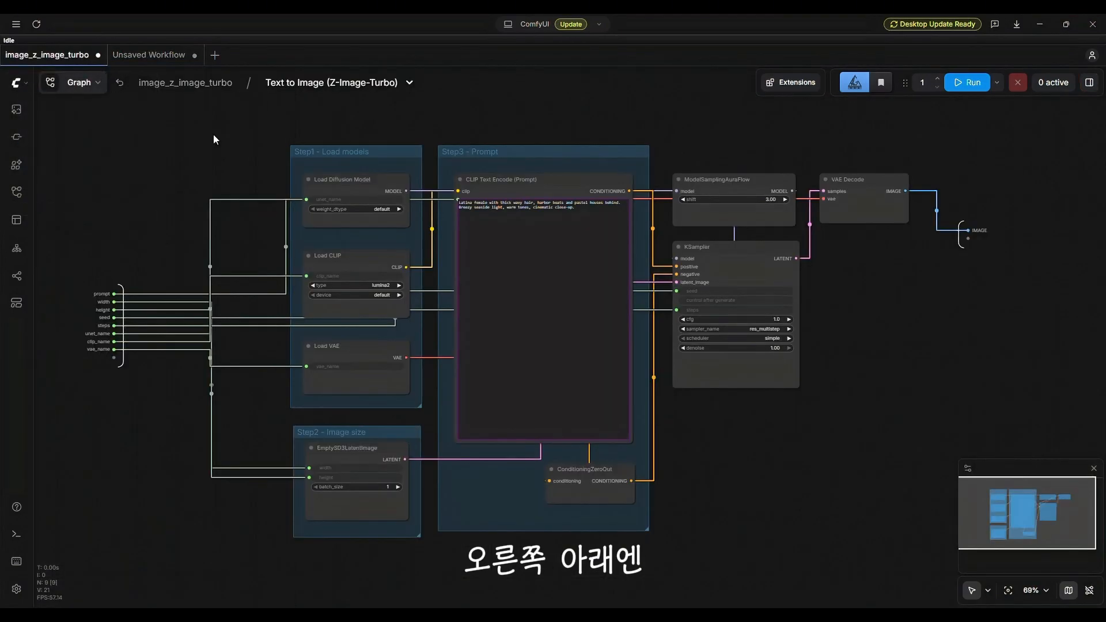
pyautogui.click(1093, 468)
# Move around the graph in Hand mode, and return to Select mode with the whole graph fitted to the view
pyautogui.click(987, 591)
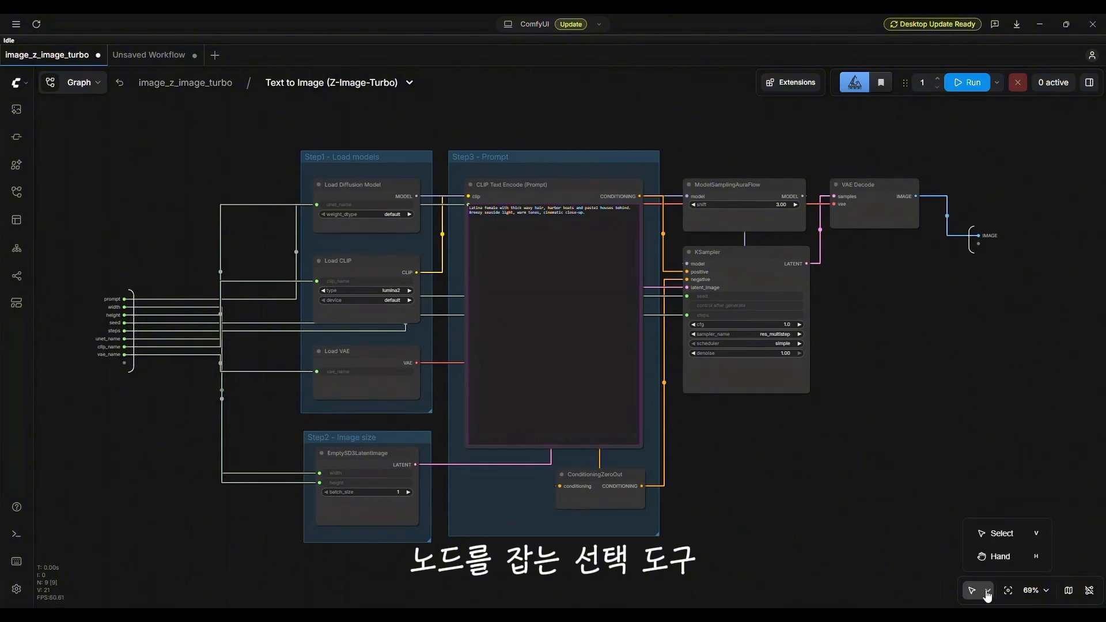
pyautogui.click(1001, 558)
pyautogui.scroll(-4, 860, 484)
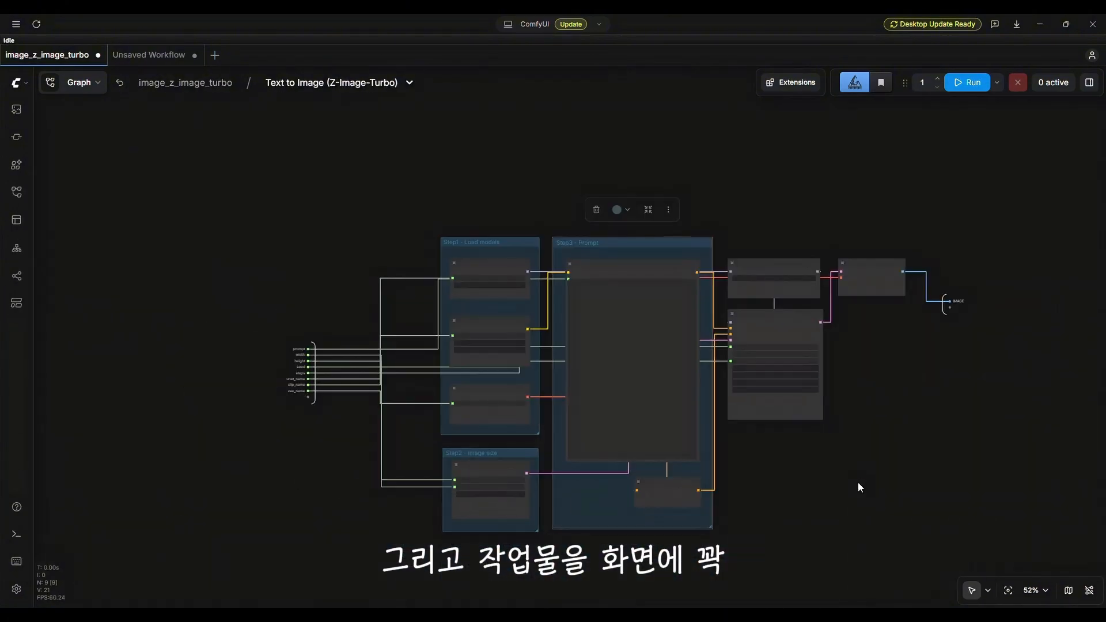
pyautogui.click(972, 591)
pyautogui.click(1008, 591)
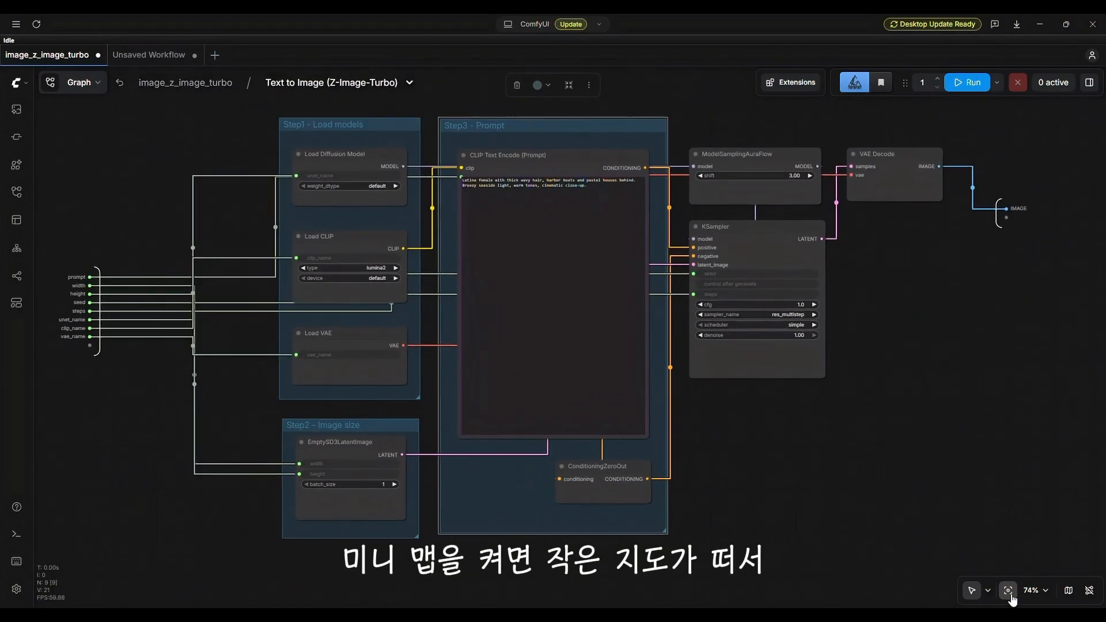
# Show the minimap, navigate the graph with it and hide it again
pyautogui.click(1068, 590)
pyautogui.moveTo(1009, 551); pyautogui.dragTo(1020, 518)
pyautogui.click(1067, 590)
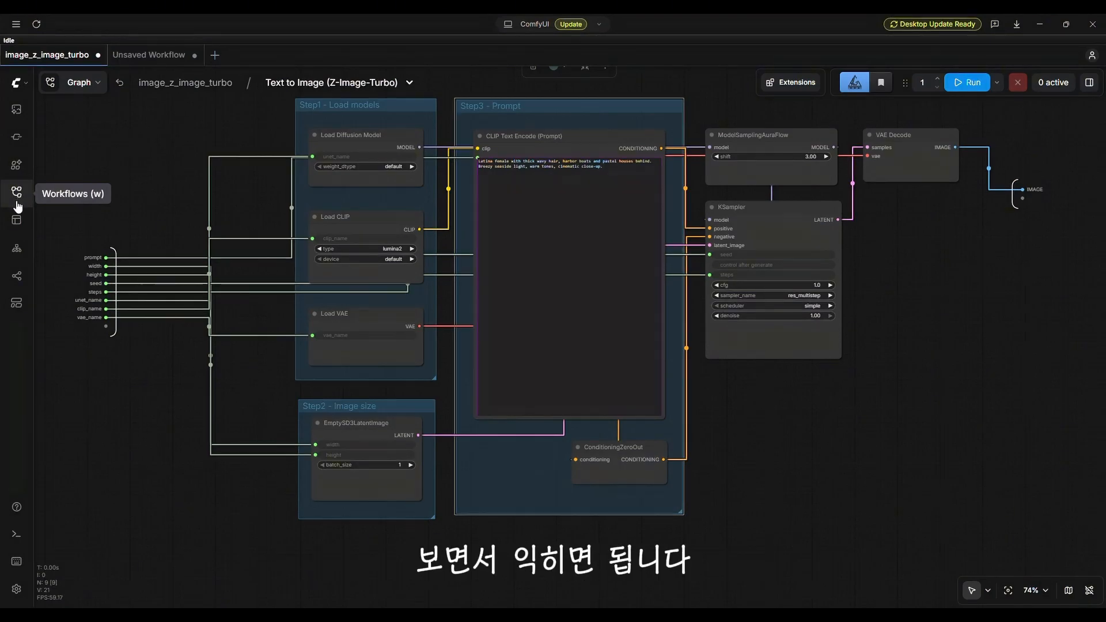
# Show the Apps sidebar and create another blank workflow
pyautogui.click(17, 221)
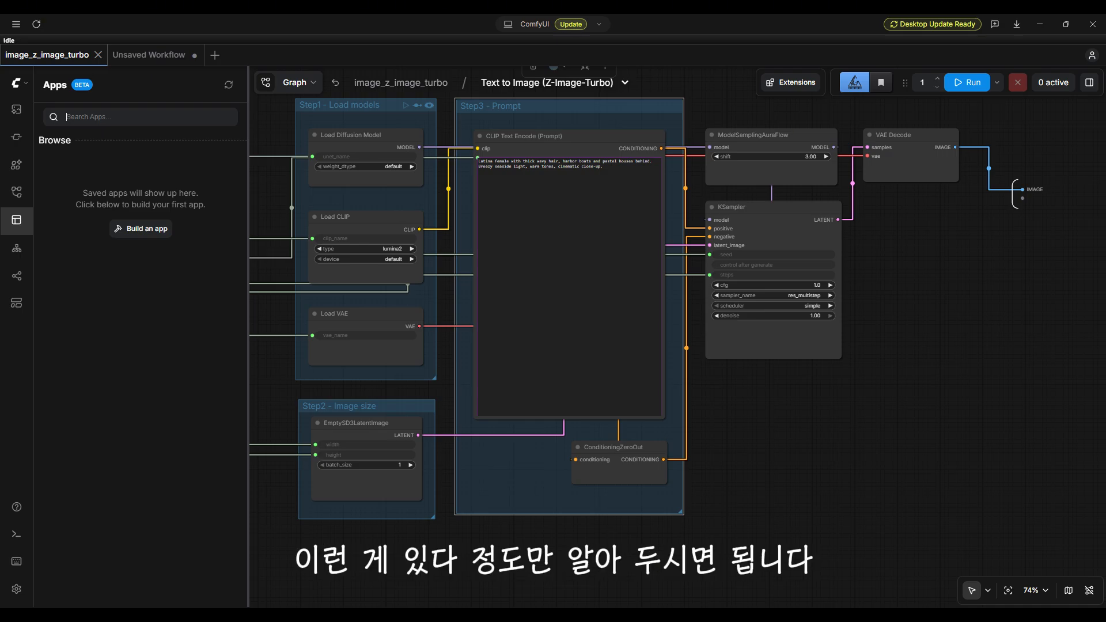
pyautogui.click(23, 87)
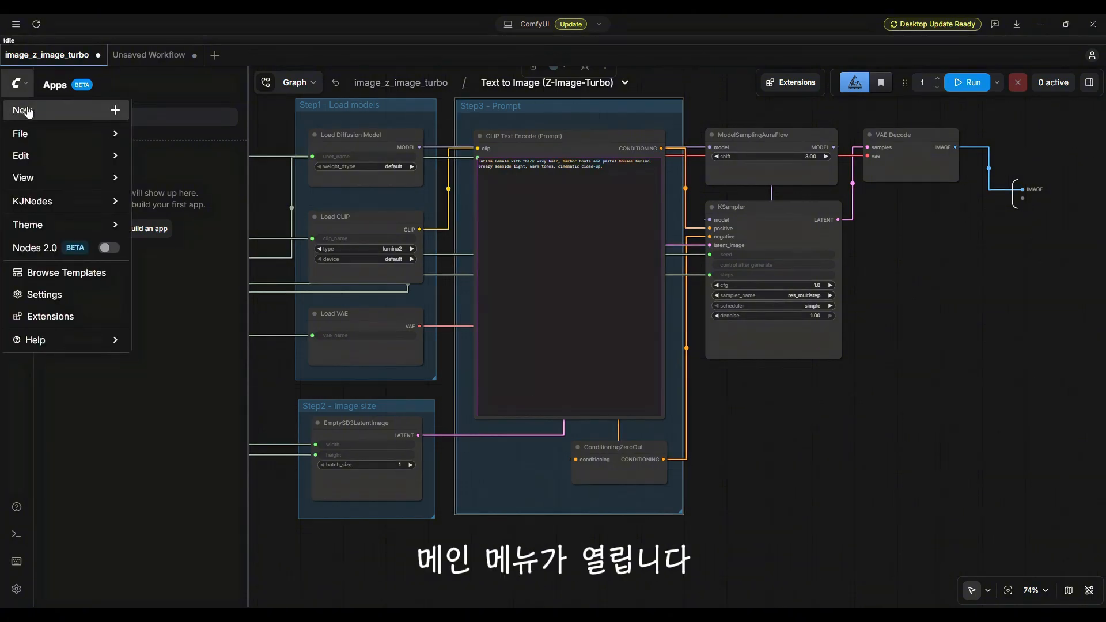
pyautogui.click(26, 111)
# Review the main menu's File commands and the submenus listed below them
pyautogui.click(20, 85)
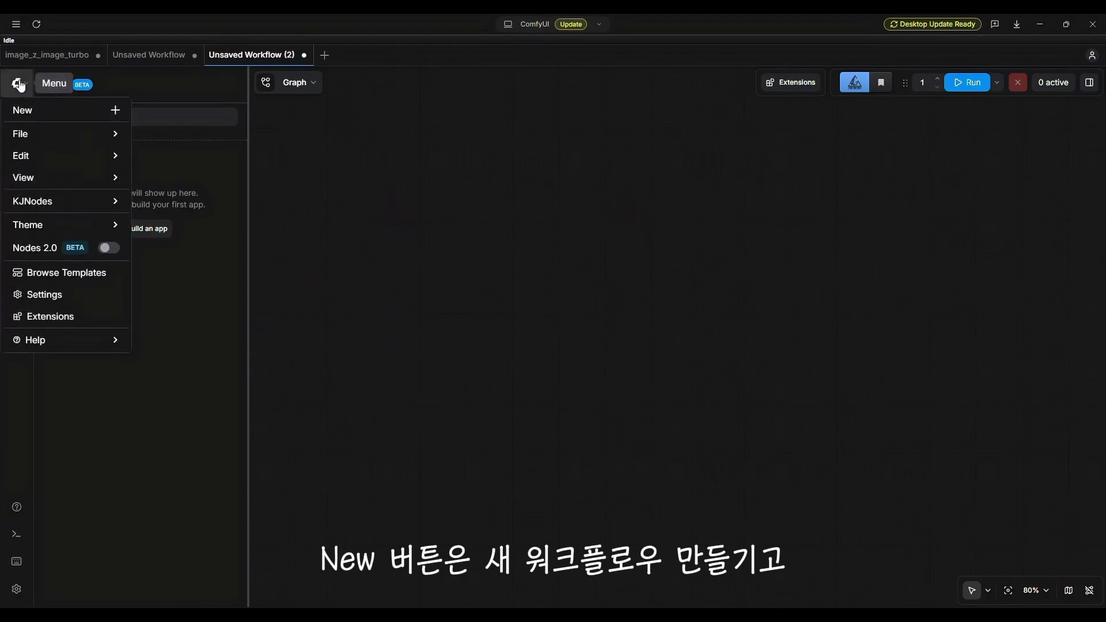
pyautogui.moveTo(57, 134)
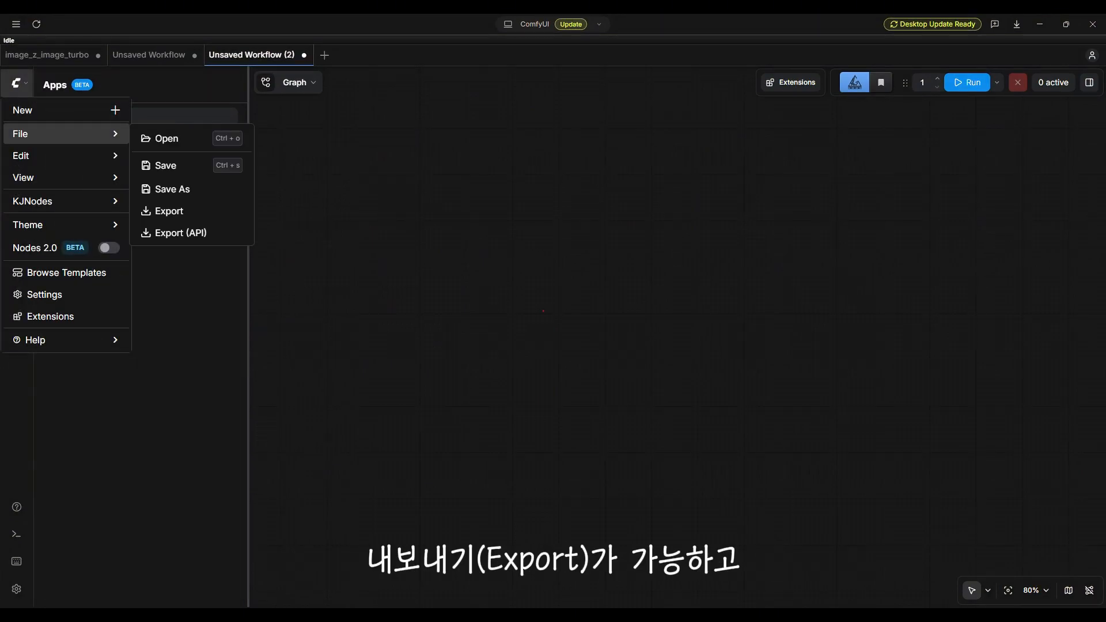
pyautogui.moveTo(40, 167)
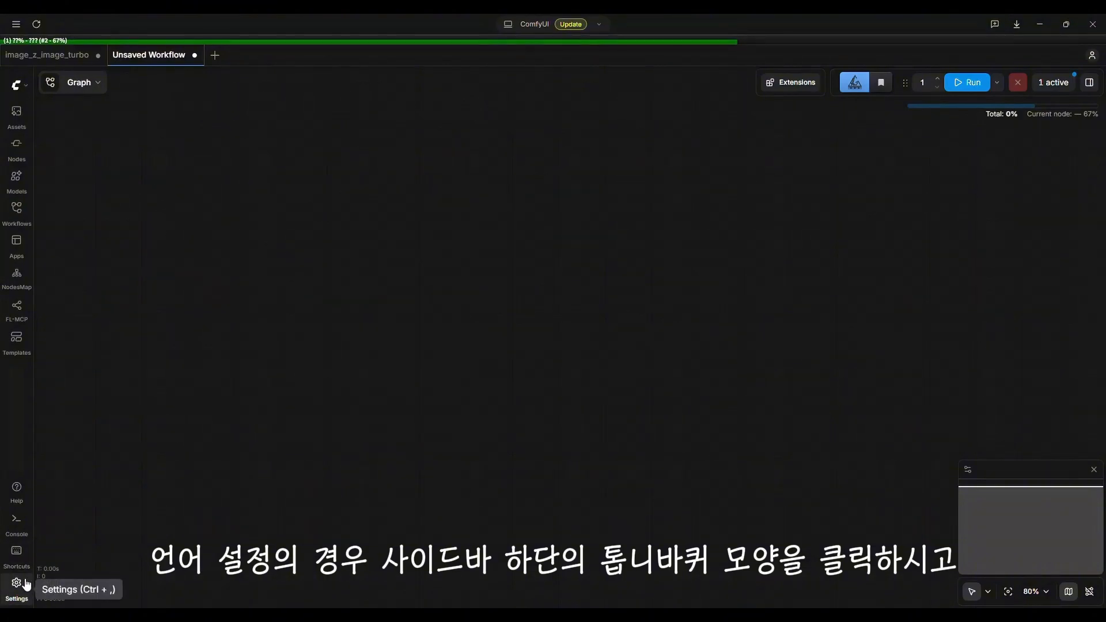
# Set the interface language to 한국어 in the Comfy Locale settings
pyautogui.click(23, 584)
pyautogui.scroll(-5, 535, 441)
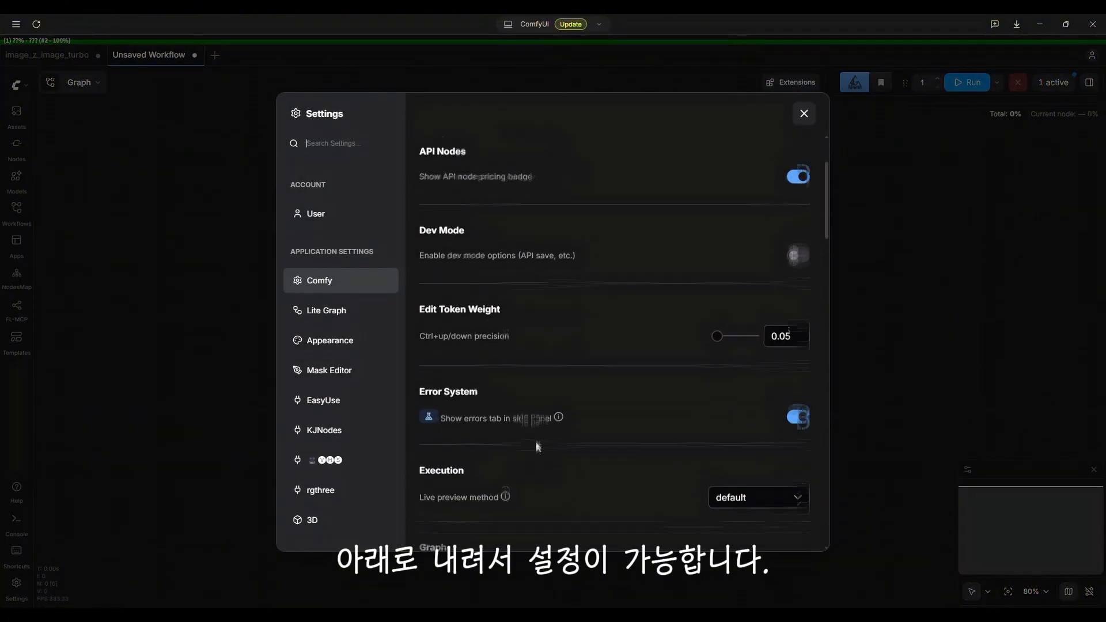
pyautogui.scroll(-2, 536, 445)
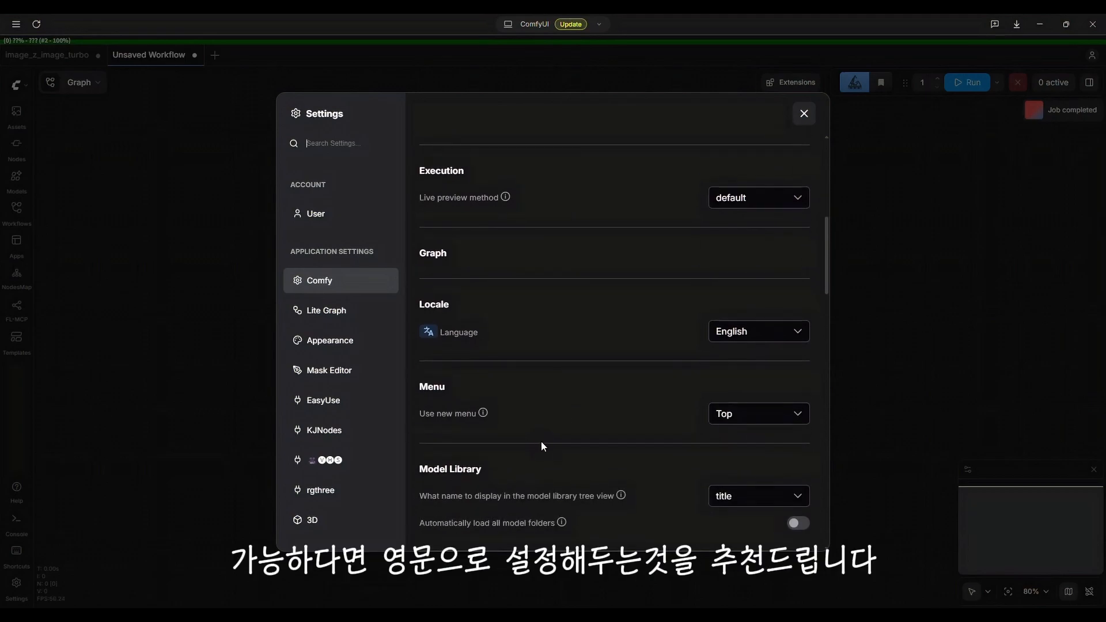
pyautogui.click(740, 340)
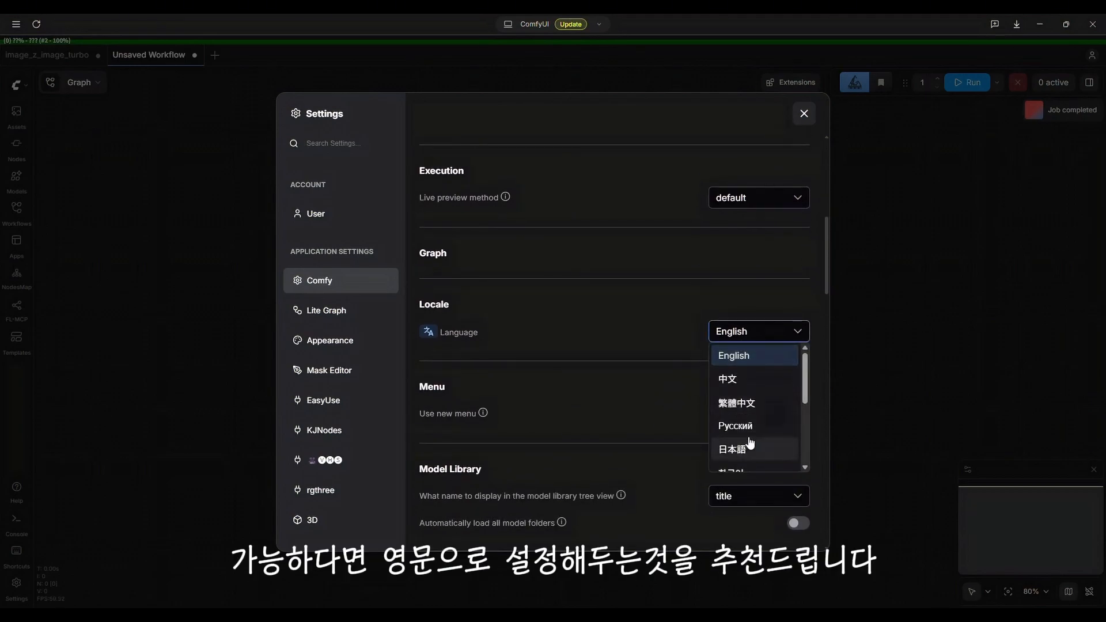
pyautogui.scroll(-2, 748, 435)
pyautogui.click(734, 358)
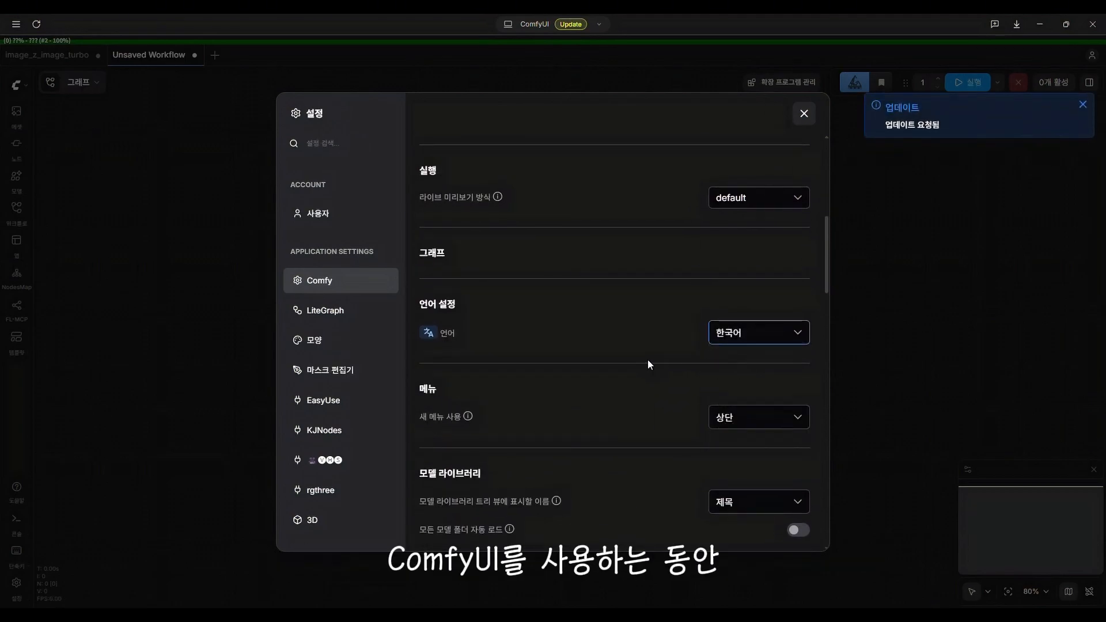
# Set the interface language to English and close the settings
pyautogui.click(785, 341)
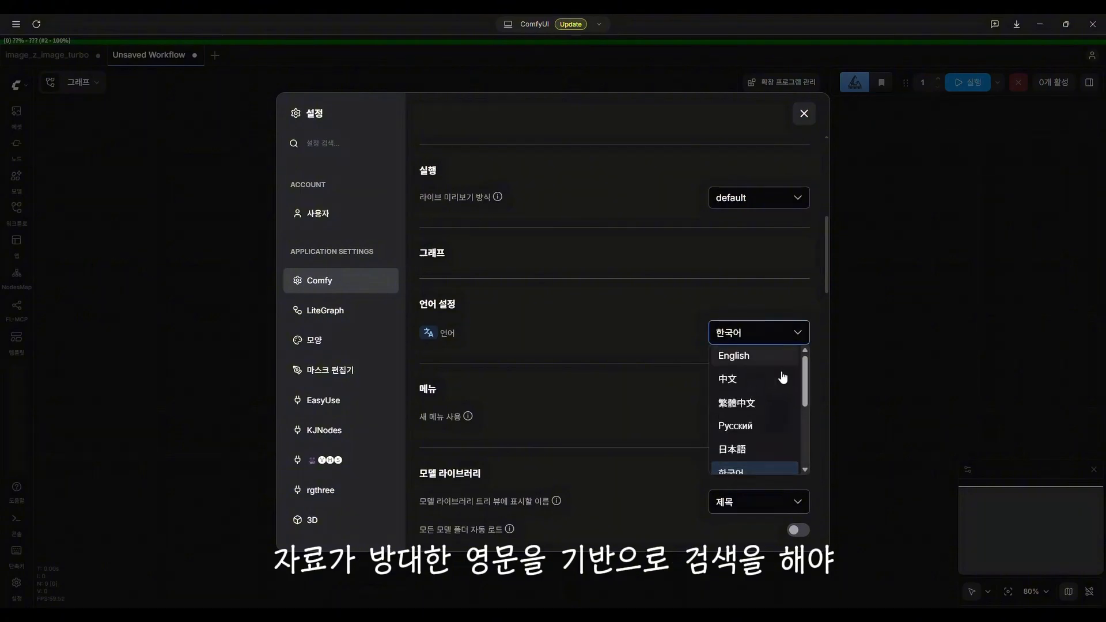
pyautogui.click(770, 364)
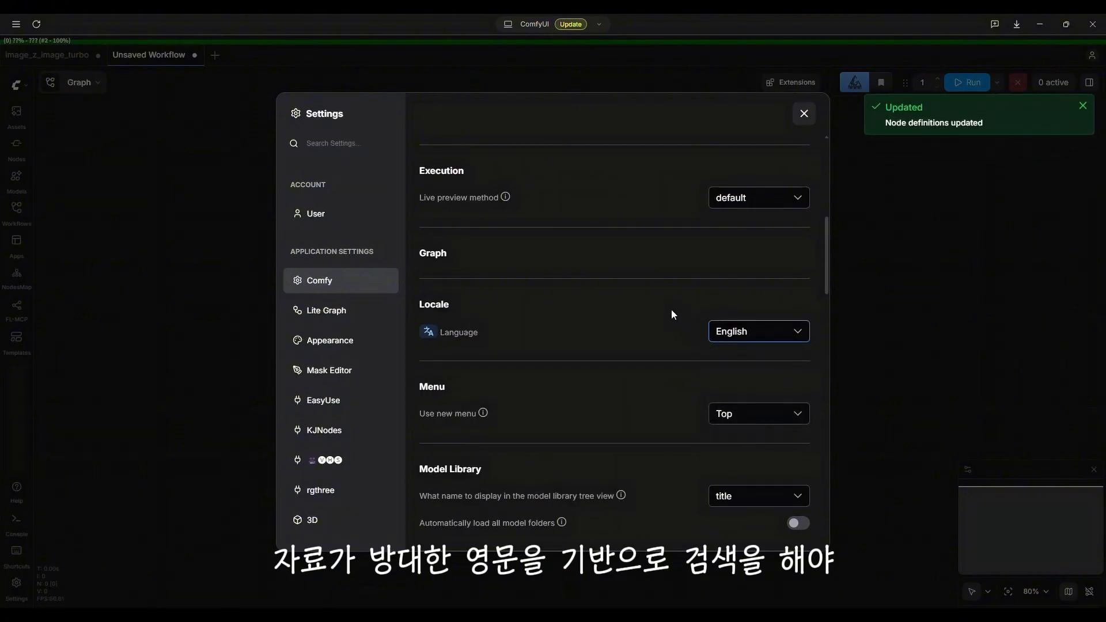
pyautogui.click(804, 114)
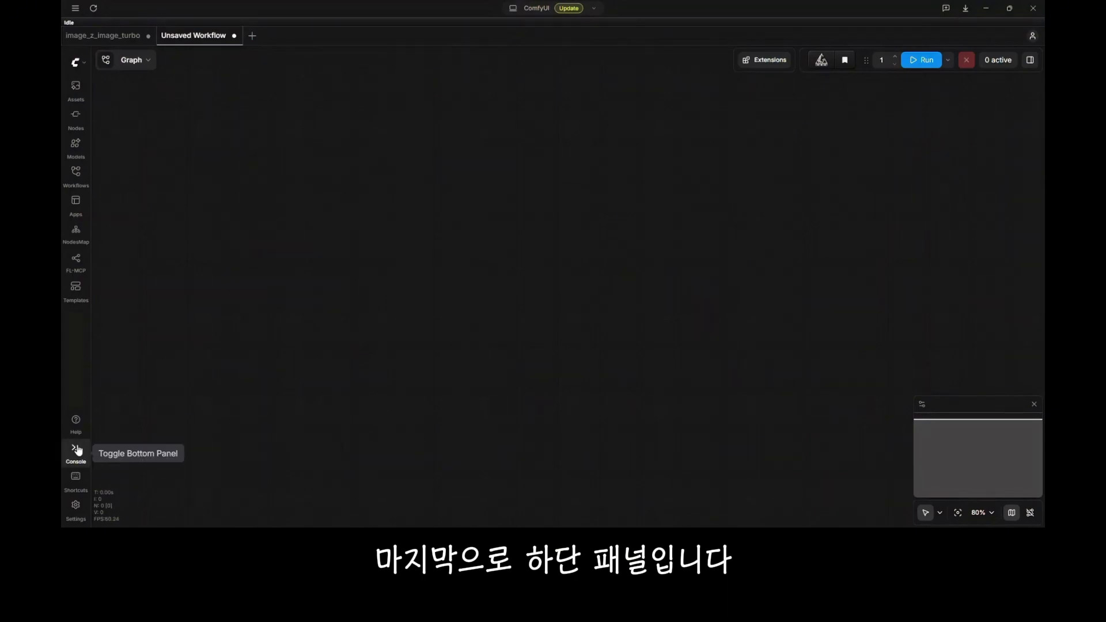
# Show the console logs beneath the image_z_image_turbo workflow and reduce the log area's height to reveal the nodes
pyautogui.click(75, 449)
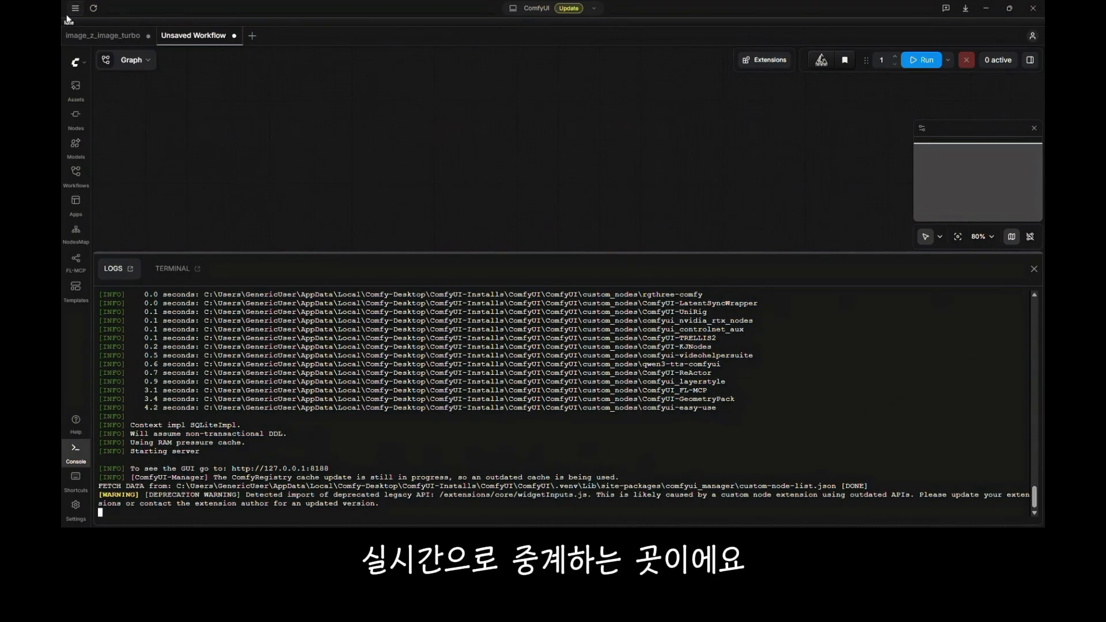
pyautogui.click(95, 36)
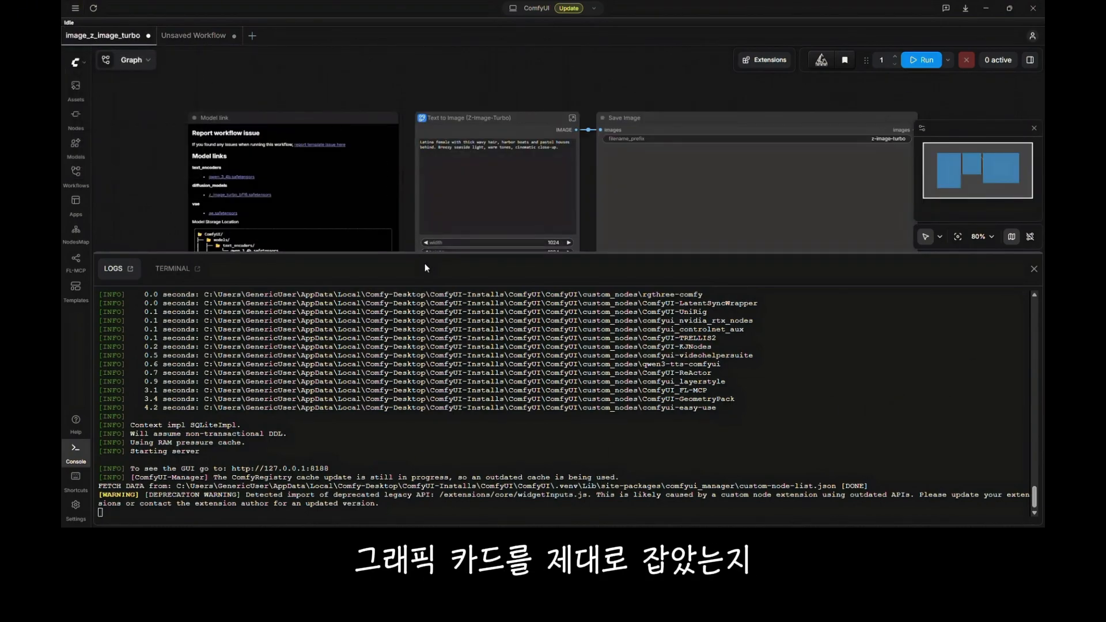
pyautogui.moveTo(427, 255); pyautogui.dragTo(440, 338)
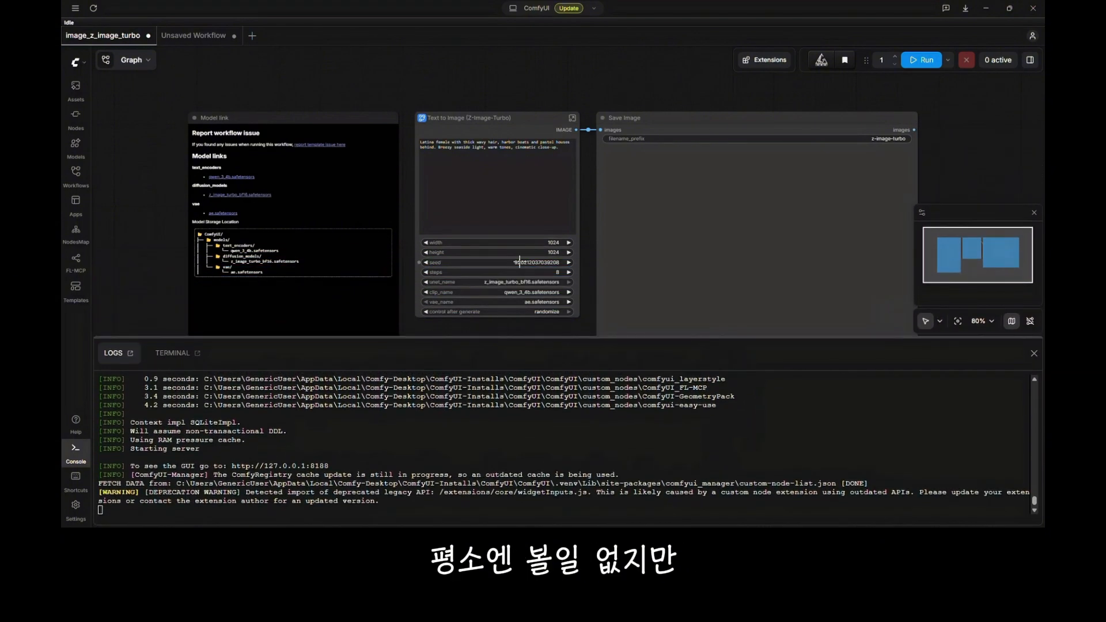
pyautogui.scroll(-2, 568, 263)
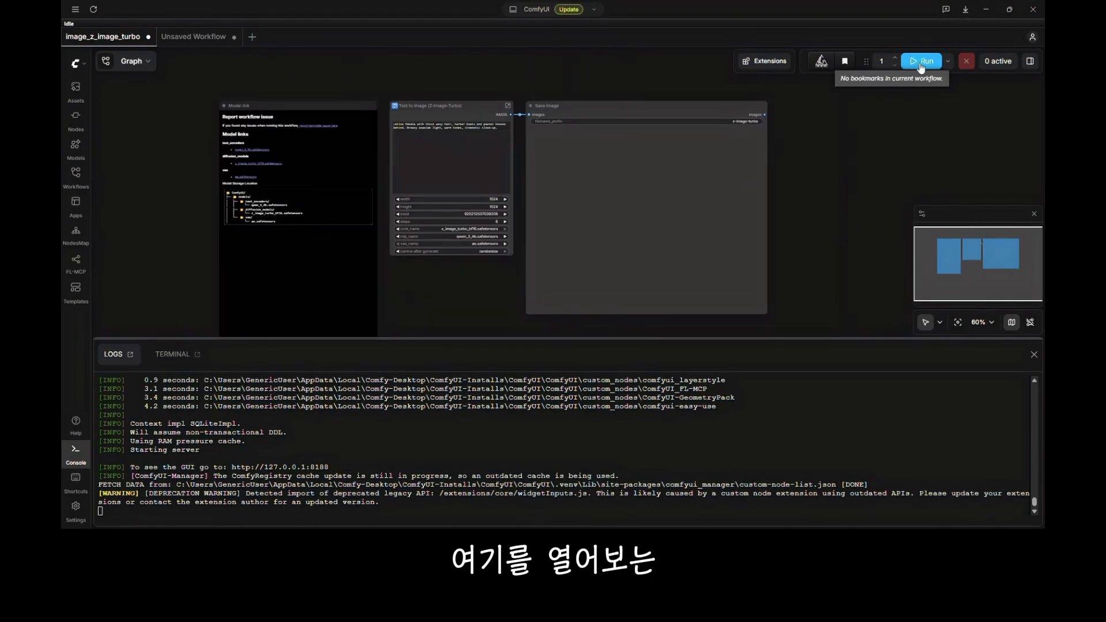
# Run the image_z_image_turbo workflow and adjust the height of the log area
pyautogui.click(921, 60)
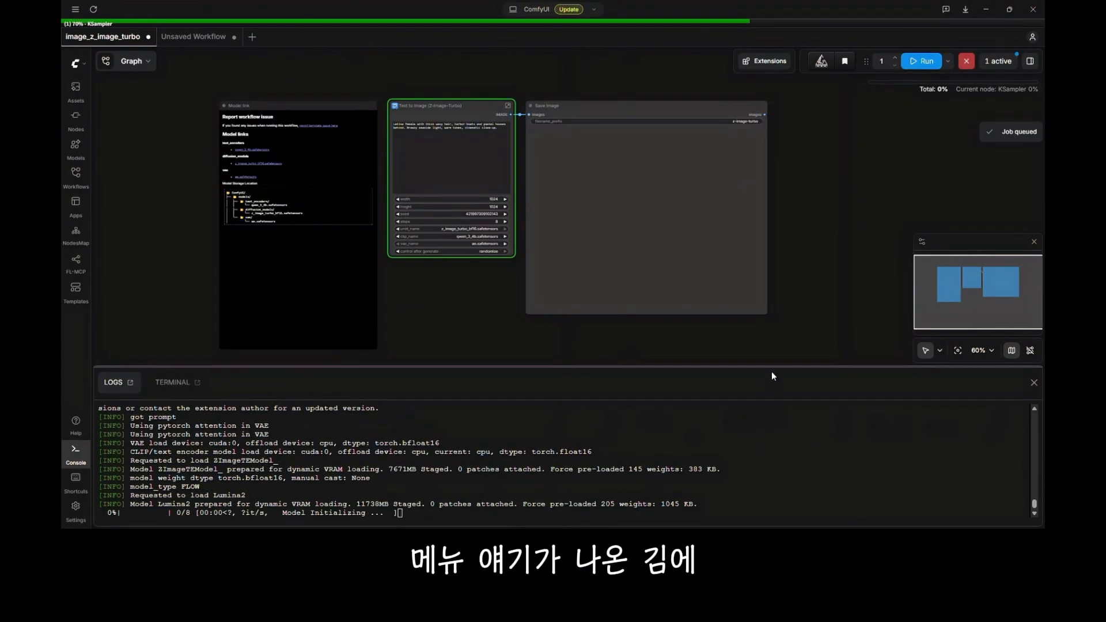
pyautogui.moveTo(772, 367); pyautogui.dragTo(773, 359)
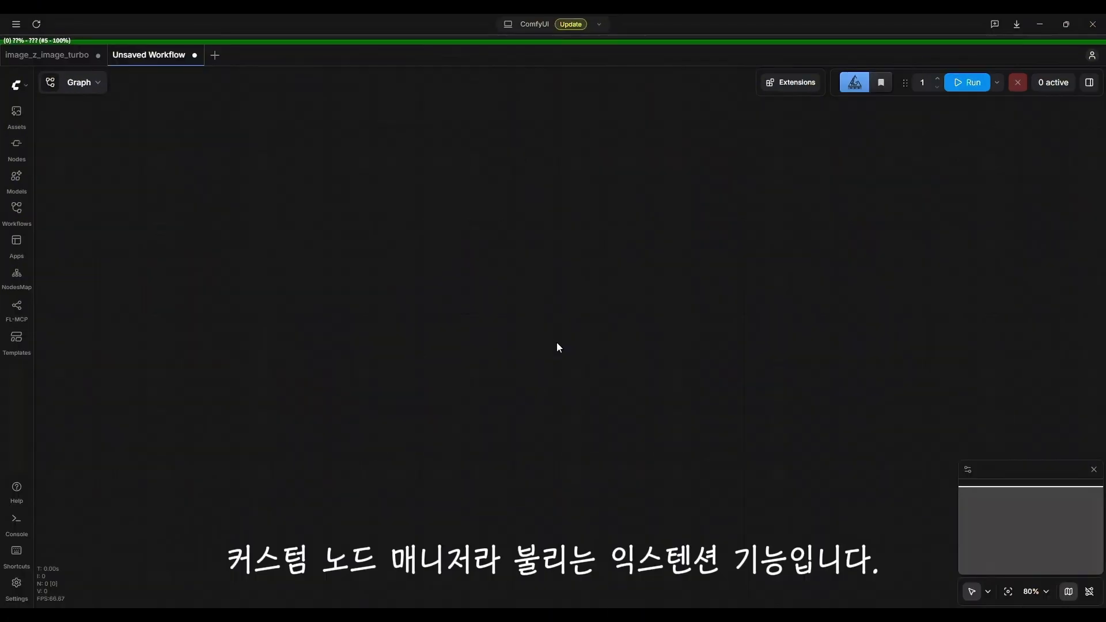
# Search the Nodes Manager extensions for rgthree, view the rgthree-comfy pack's info and close the manager
pyautogui.click(784, 85)
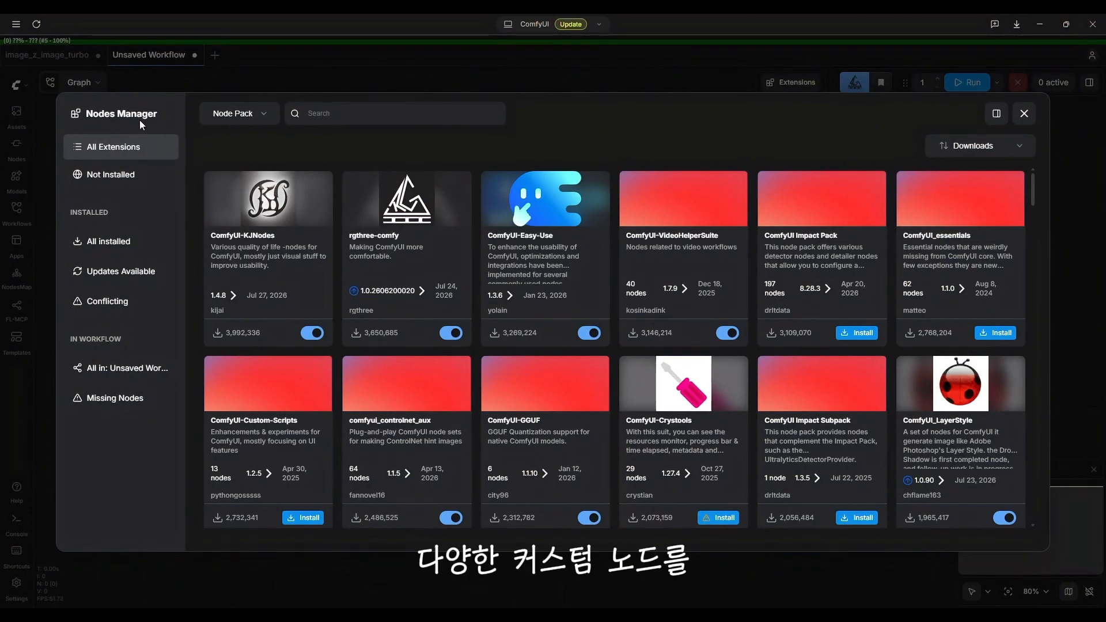
pyautogui.click(1024, 114)
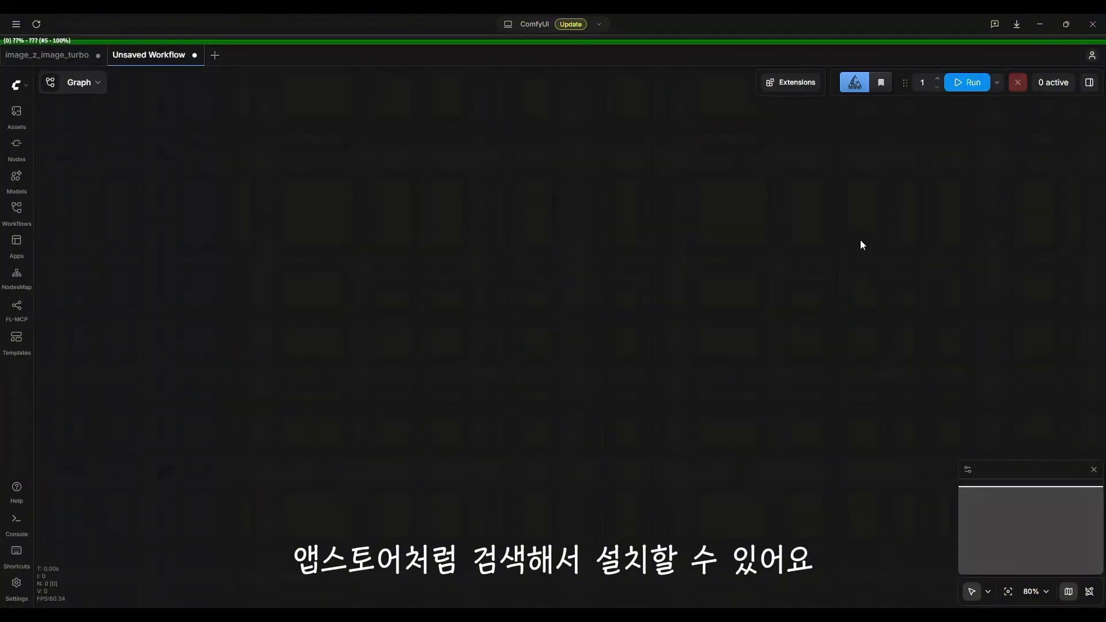
pyautogui.click(787, 85)
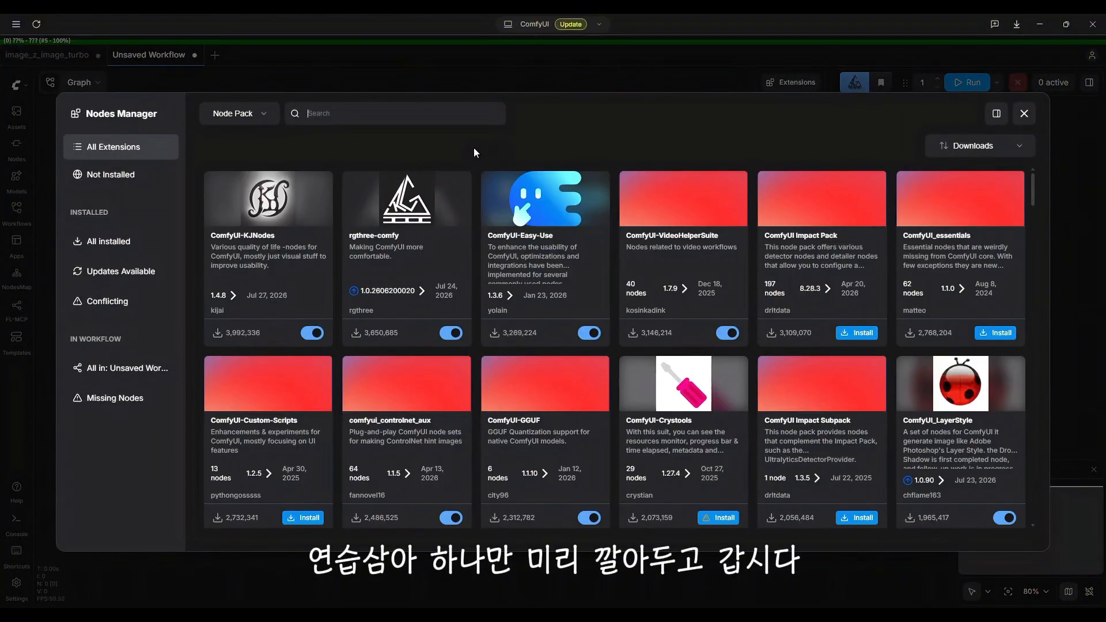
pyautogui.write('rgthree')
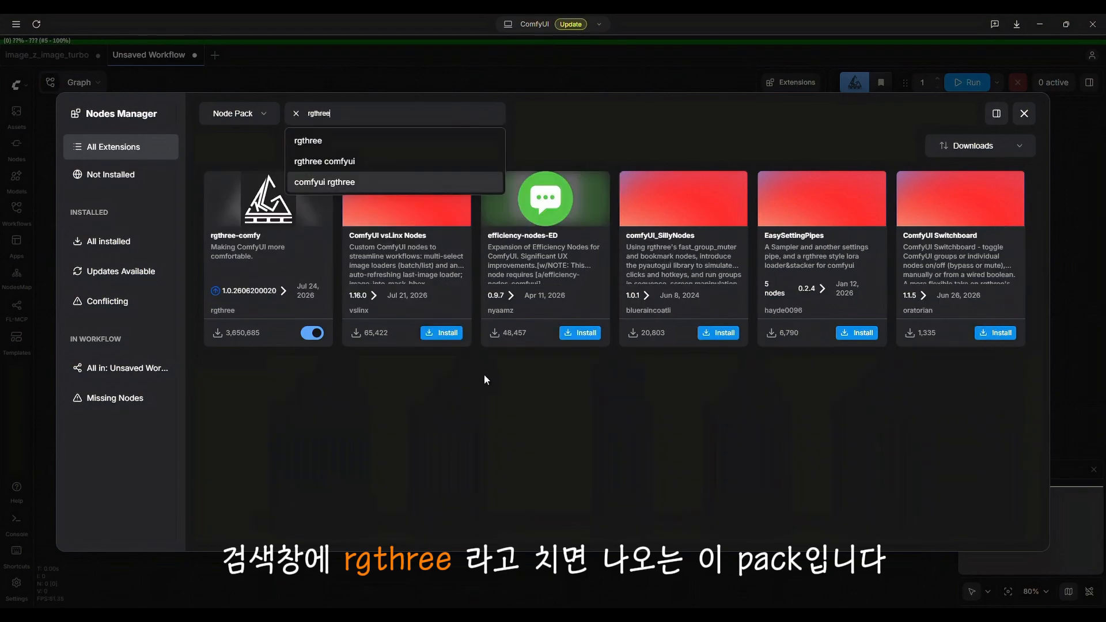
pyautogui.click(488, 378)
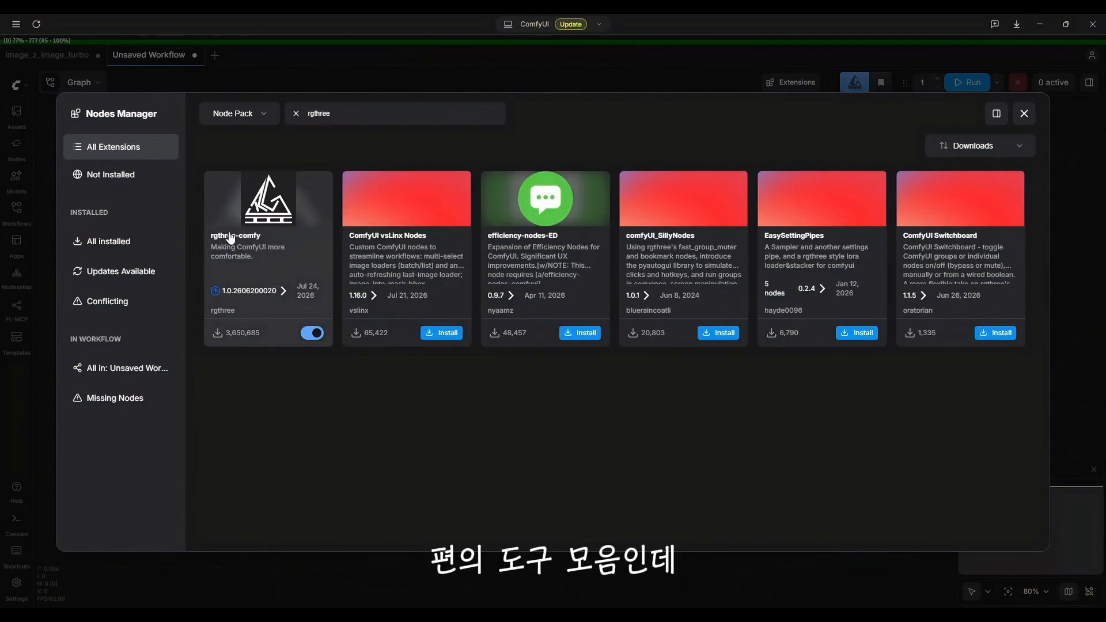
pyautogui.click(299, 241)
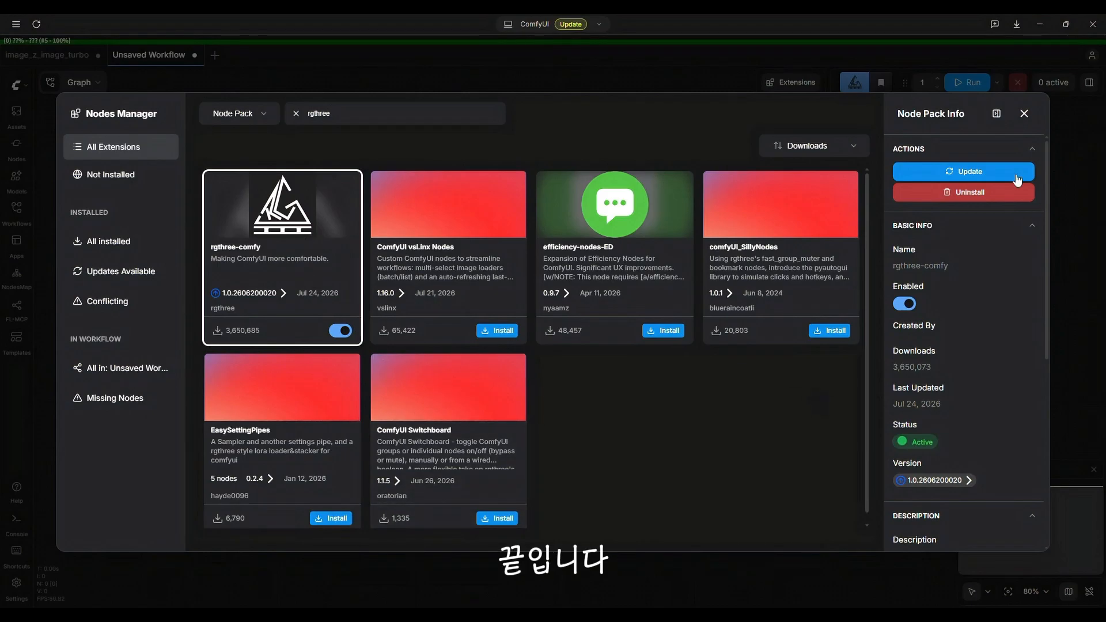
pyautogui.click(1024, 112)
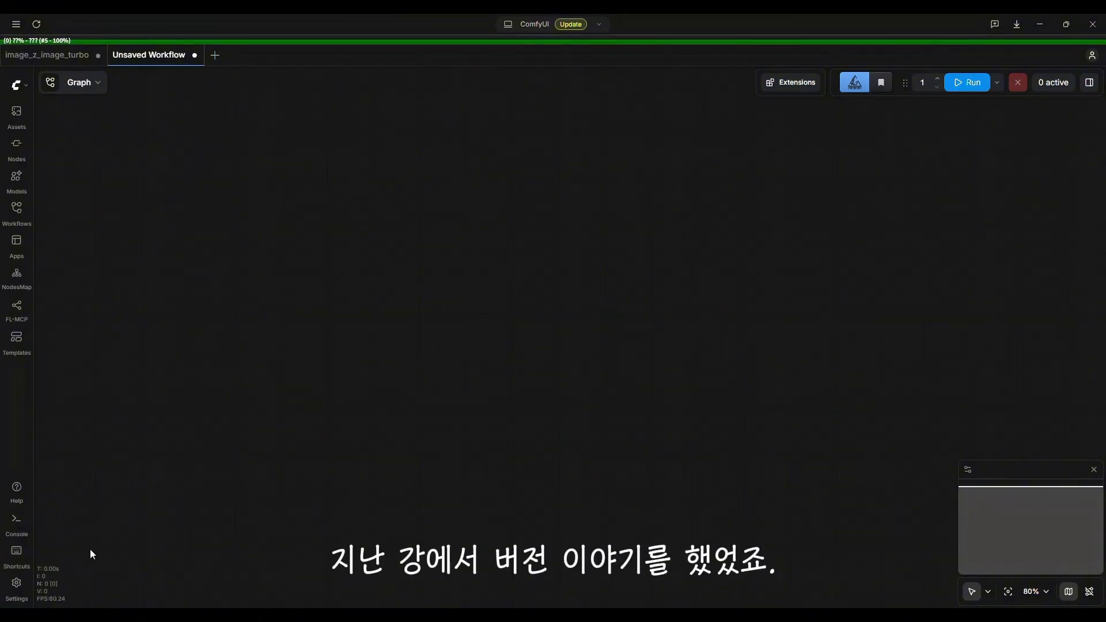
# Check the ComfyUI version and system information on the About page of the settings, and close the application
pyautogui.click(17, 584)
pyautogui.scroll(-3, 275, 479)
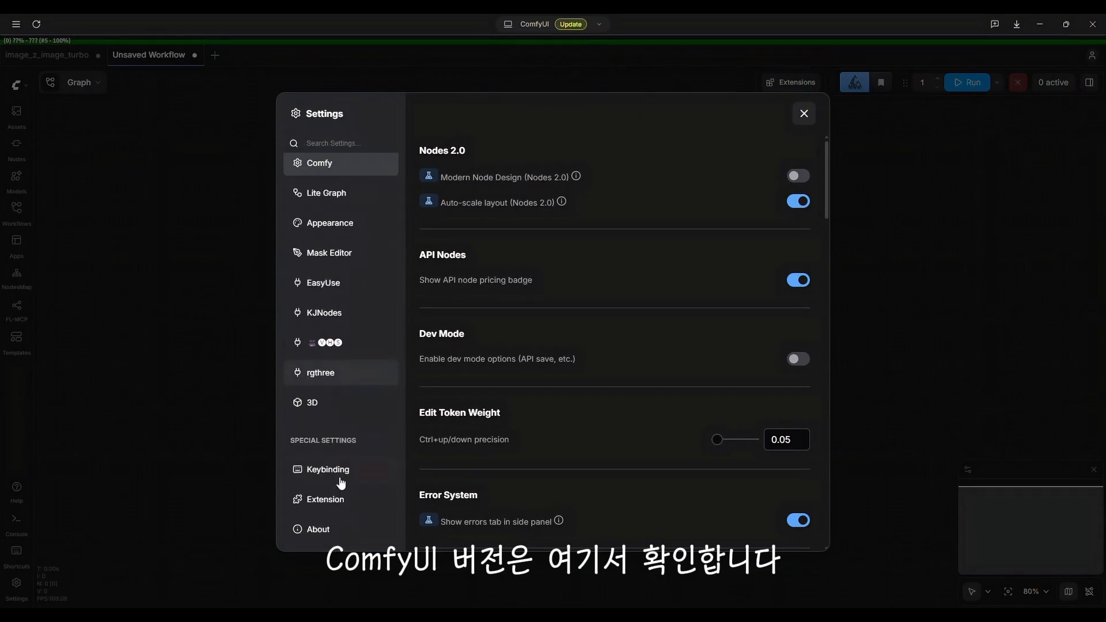
pyautogui.click(311, 533)
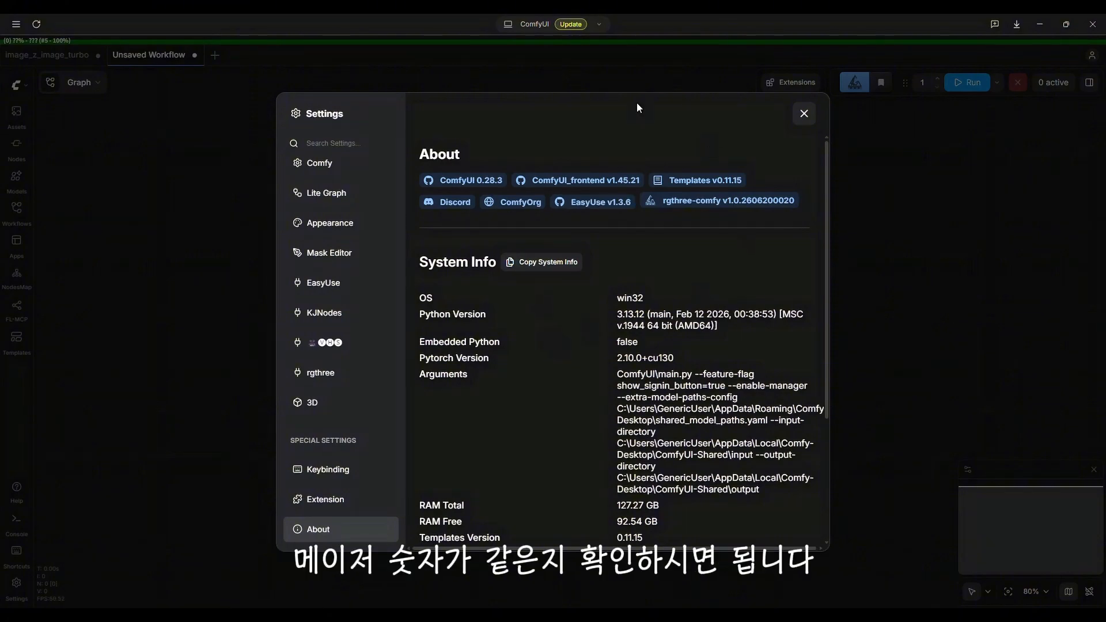
pyautogui.press('Escape')
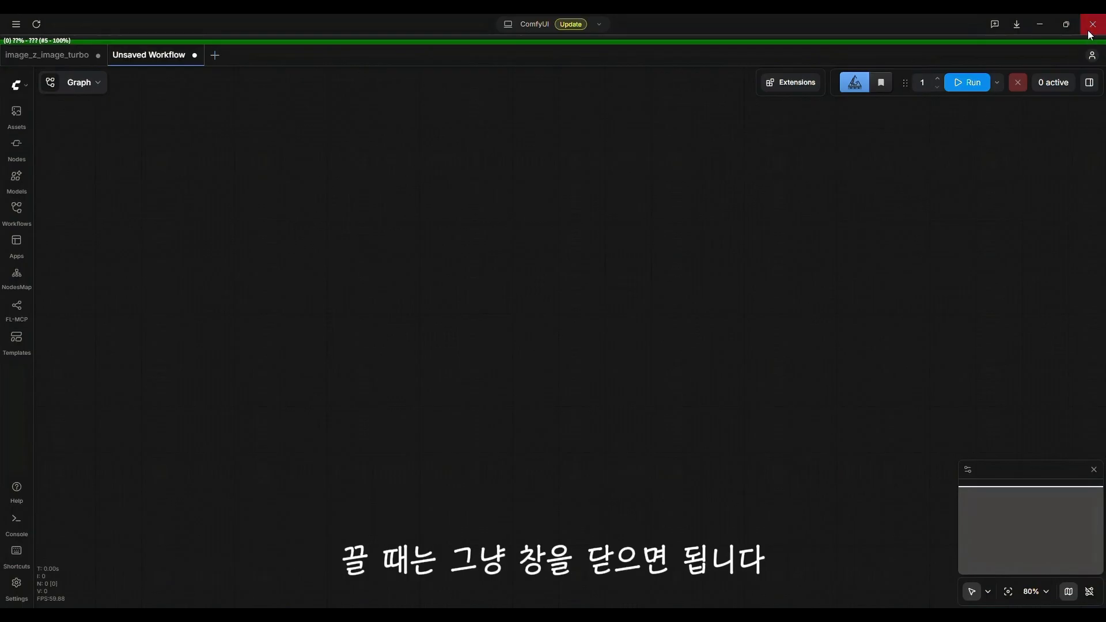
pyautogui.click(1093, 24)
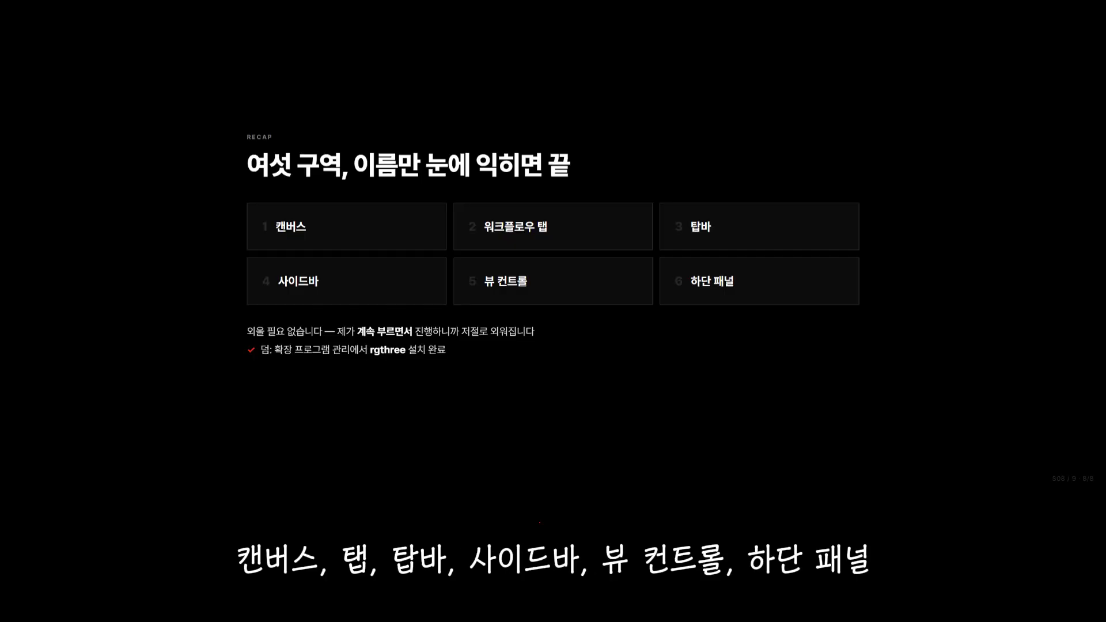